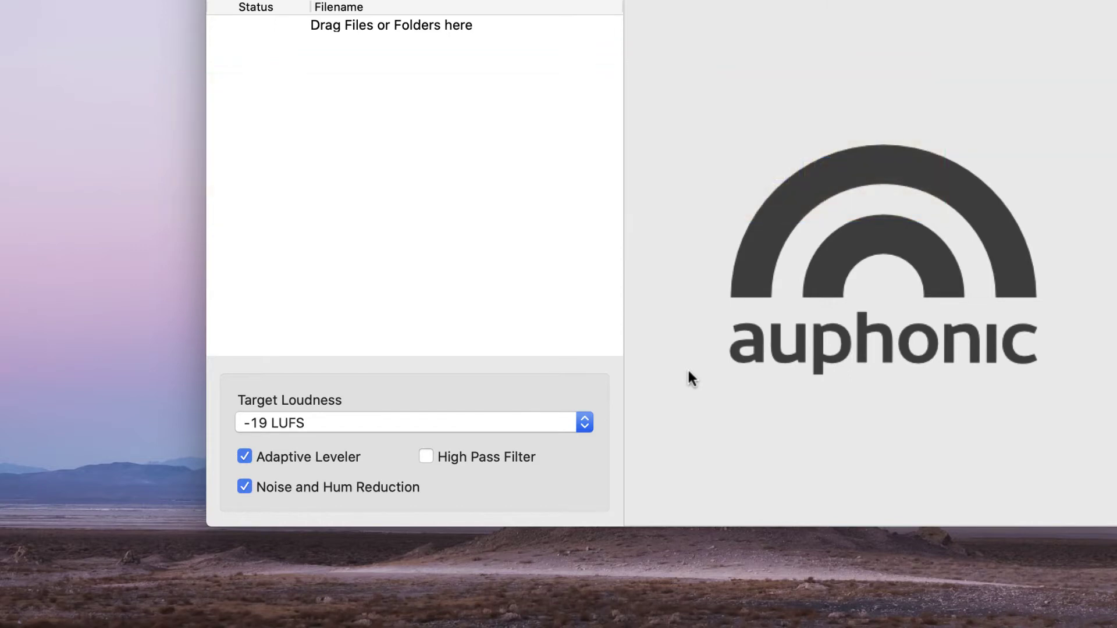
# - Try a target loudness of -16 LUFS (Podcasts and Mobile) and return it to -19 LUFS
pyautogui.click(588, 415)
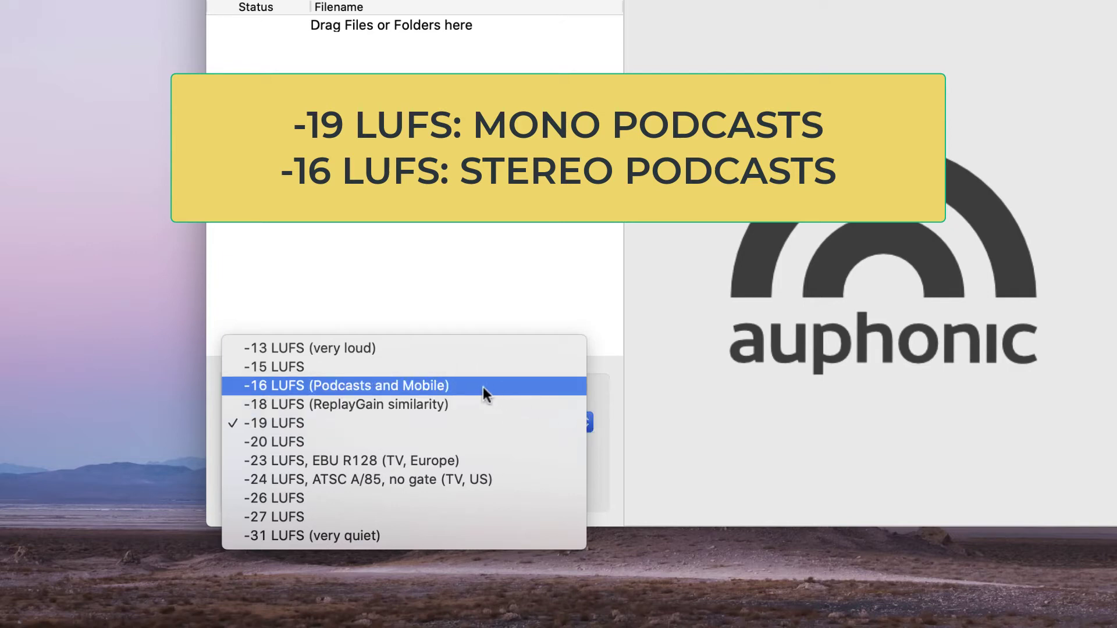
pyautogui.click(446, 386)
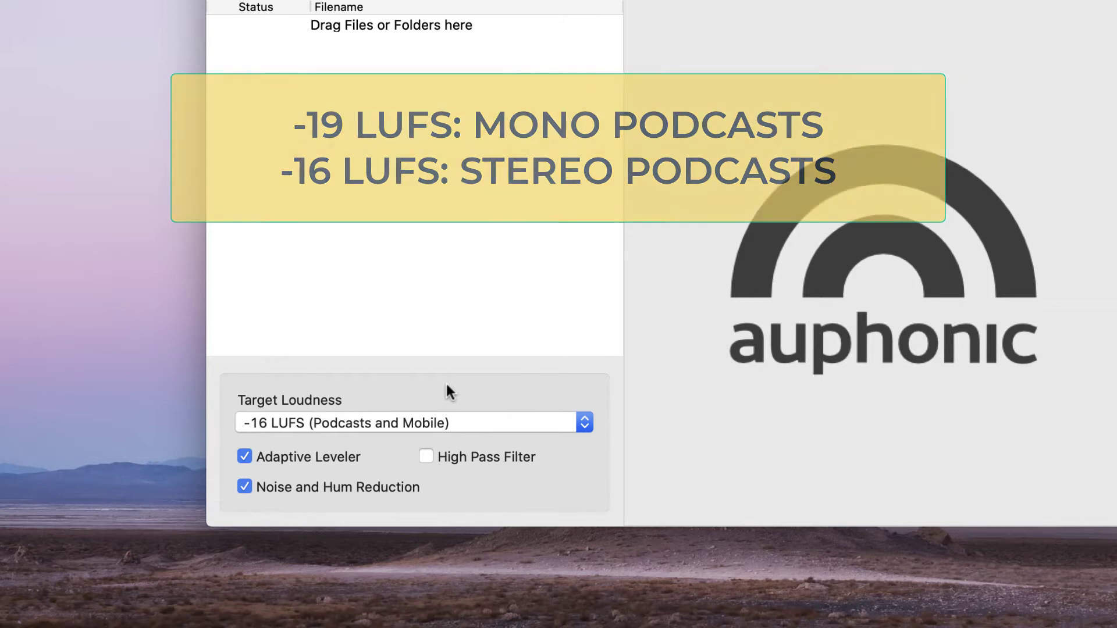
pyautogui.click(584, 423)
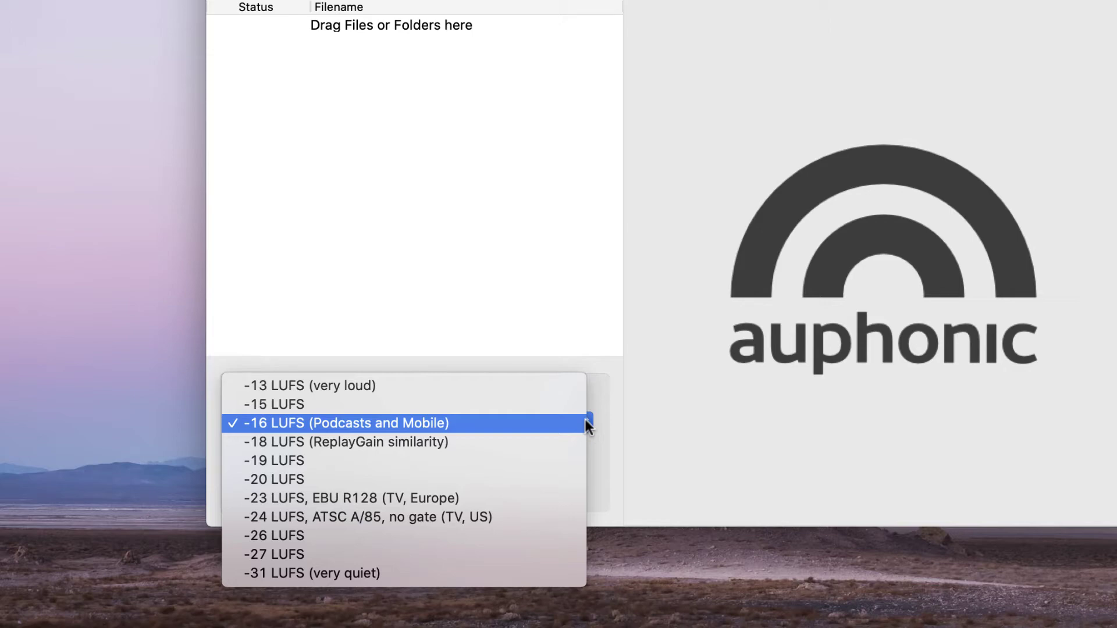
pyautogui.click(309, 460)
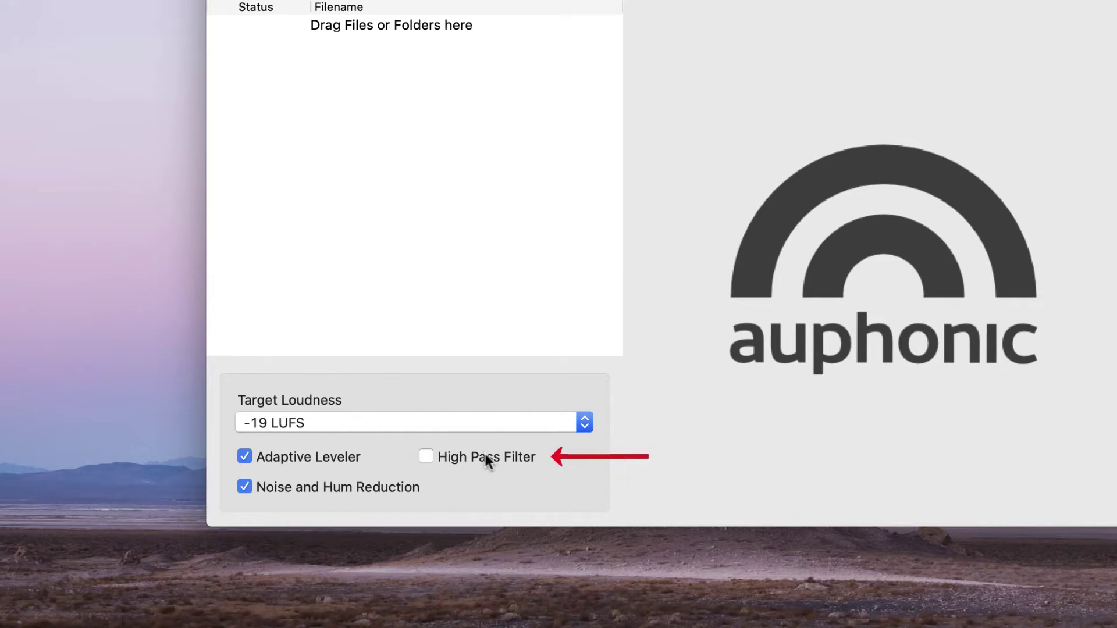
pyautogui.moveTo(484, 453)
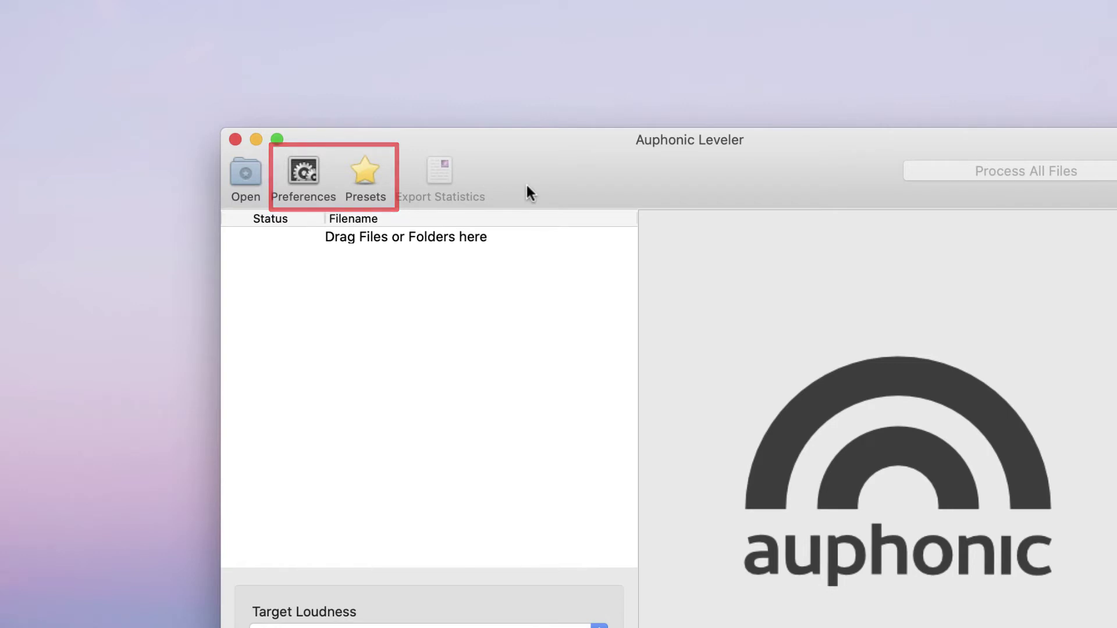
# - Open the preferences and examine the algorithm choices for noise reduction amount, maximum peak level and peak measurement
pyautogui.click(309, 179)
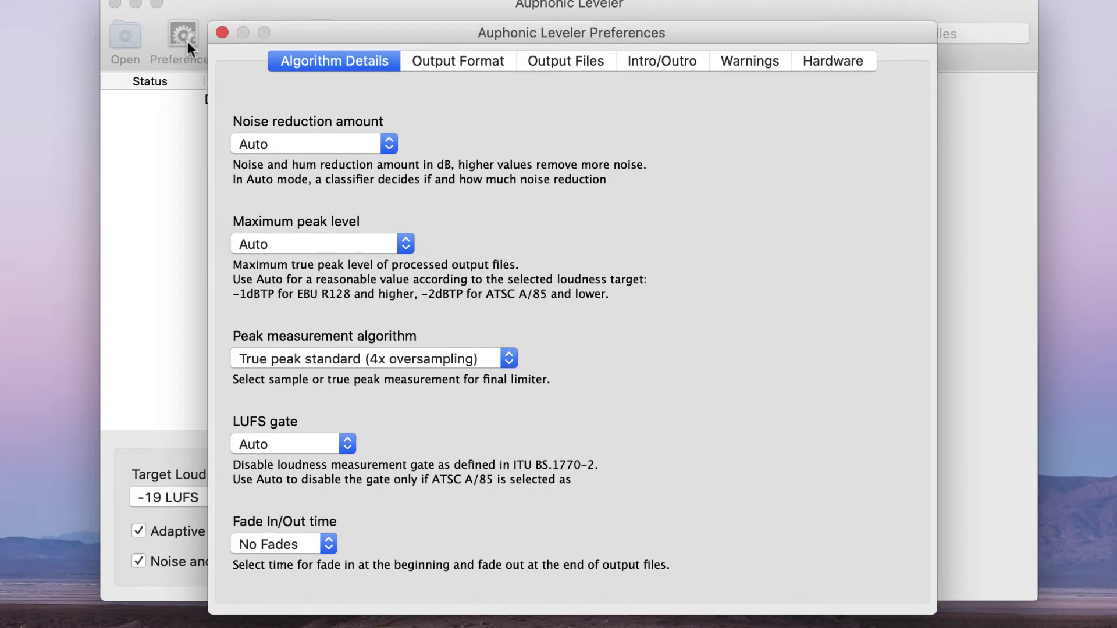
pyautogui.click(390, 144)
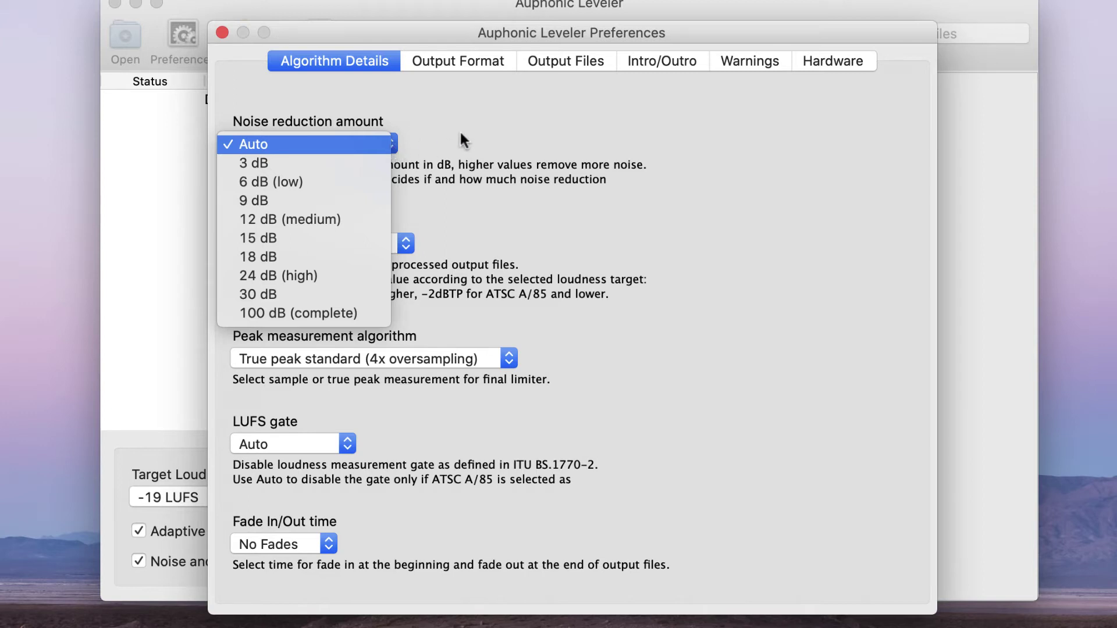
pyautogui.click(503, 124)
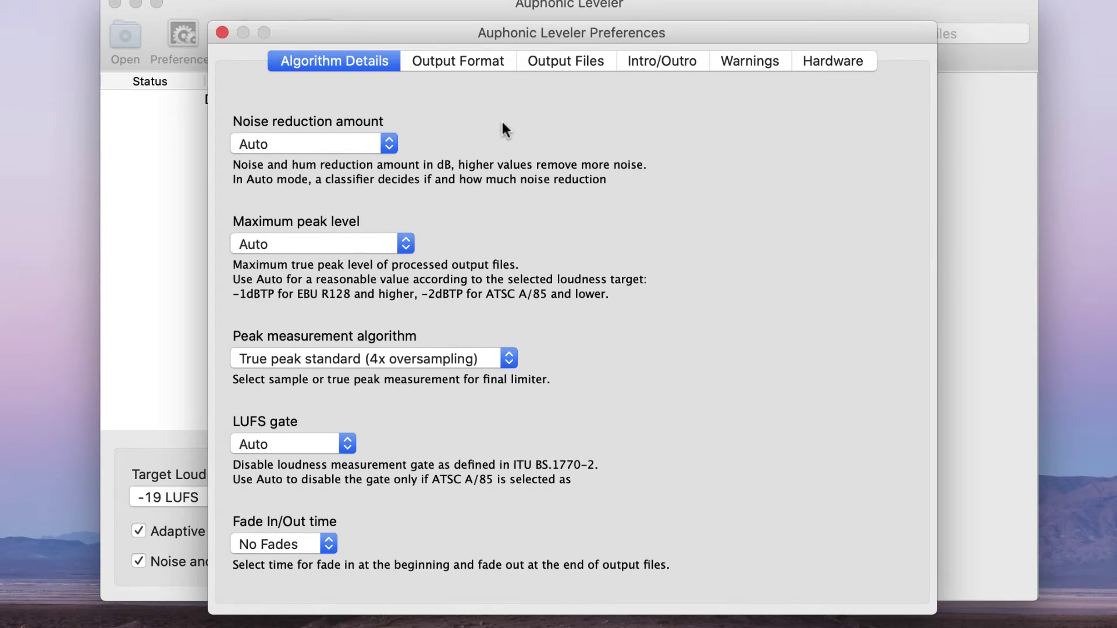
pyautogui.click(406, 244)
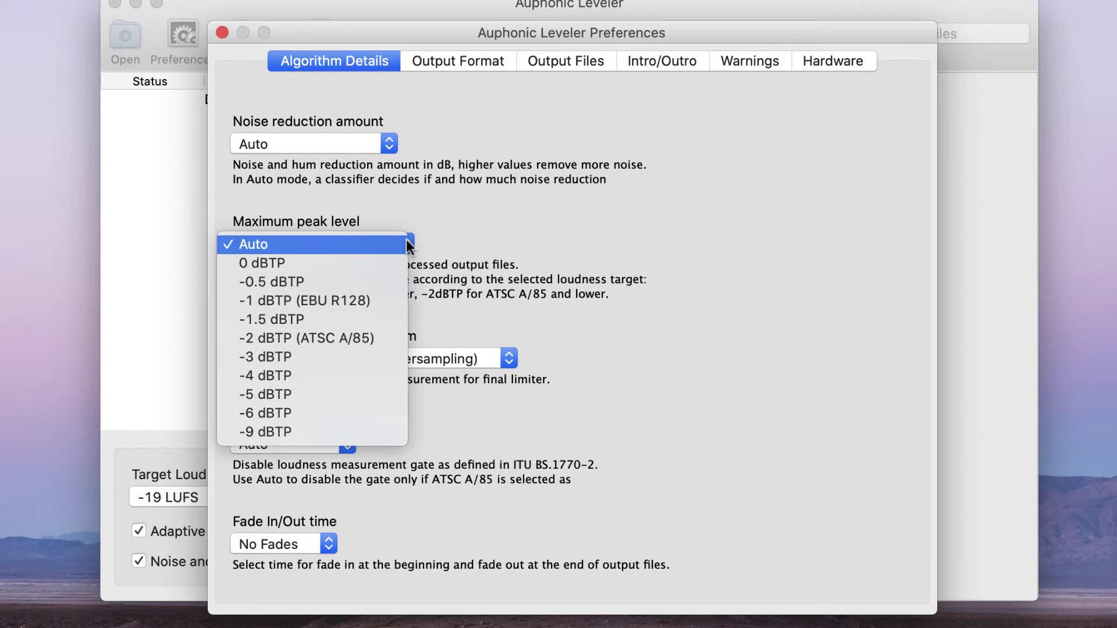
pyautogui.click(406, 244)
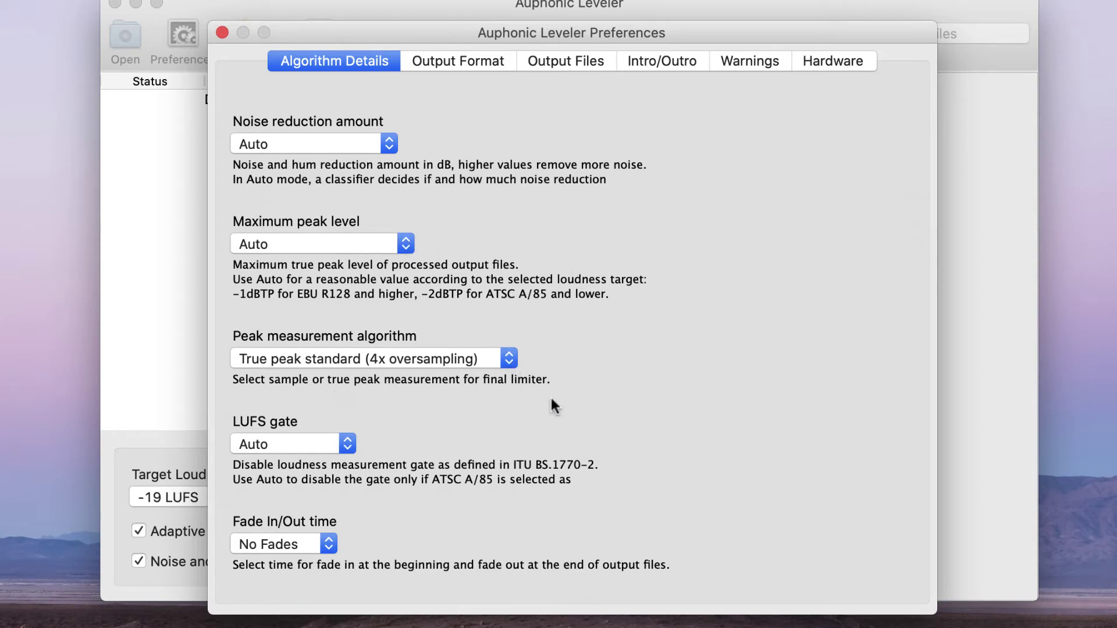
pyautogui.click(510, 358)
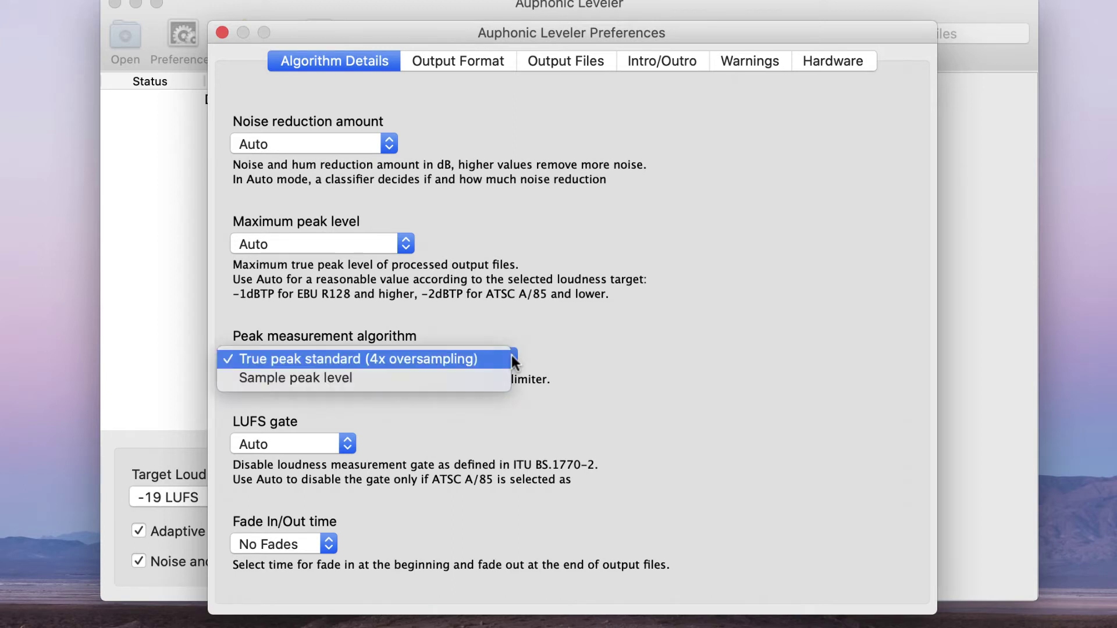
pyautogui.click(593, 313)
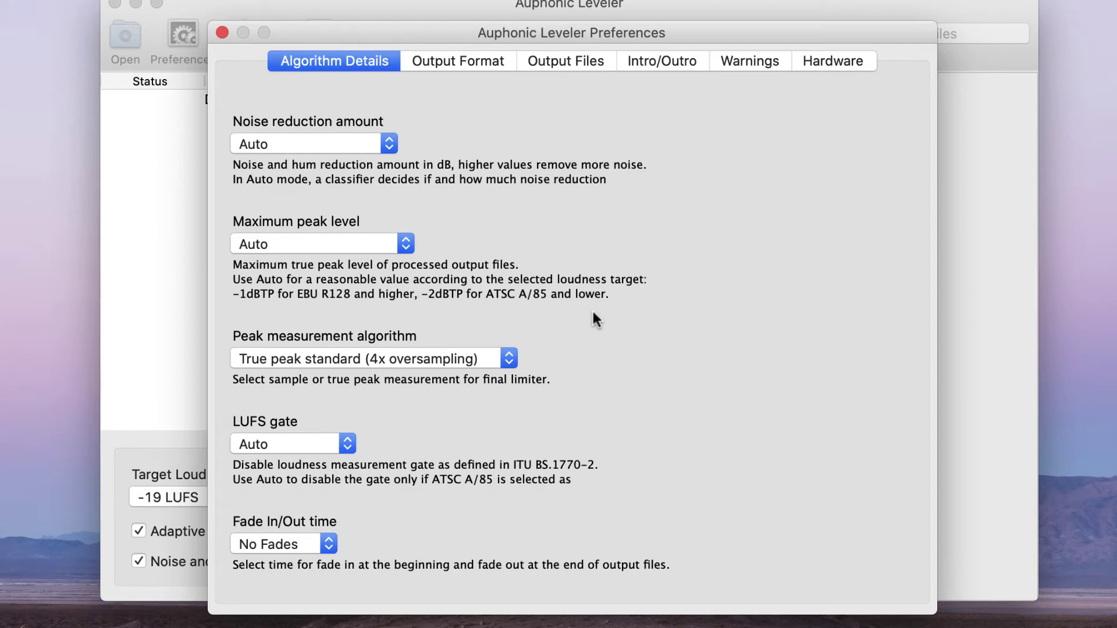
# - Examine the available output formats and sample rates for processed files in the preferences
pyautogui.click(454, 57)
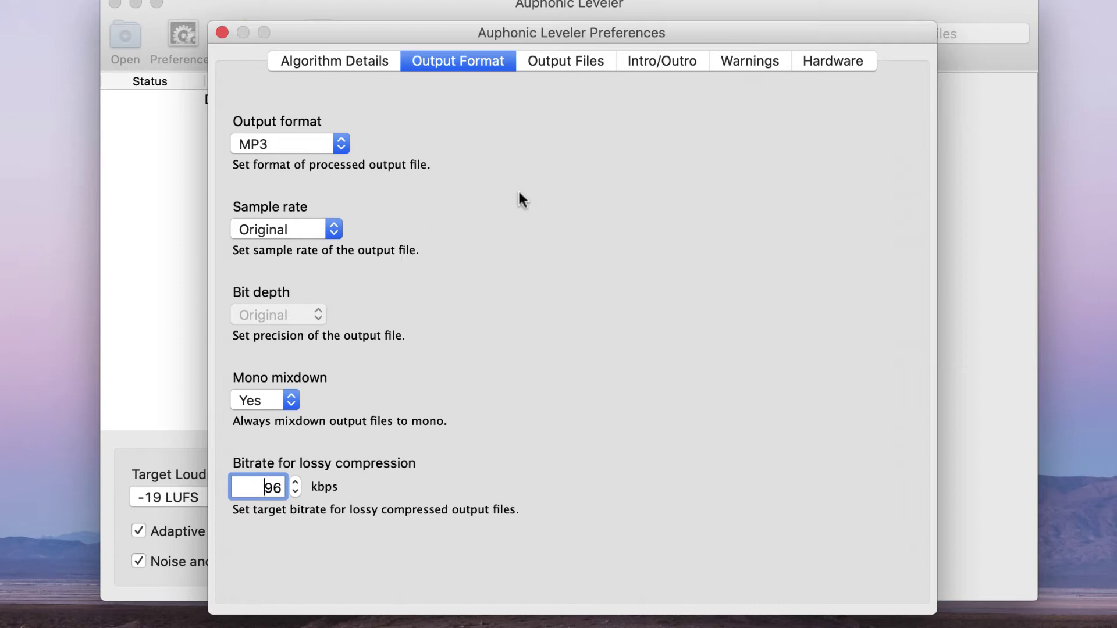
pyautogui.click(342, 145)
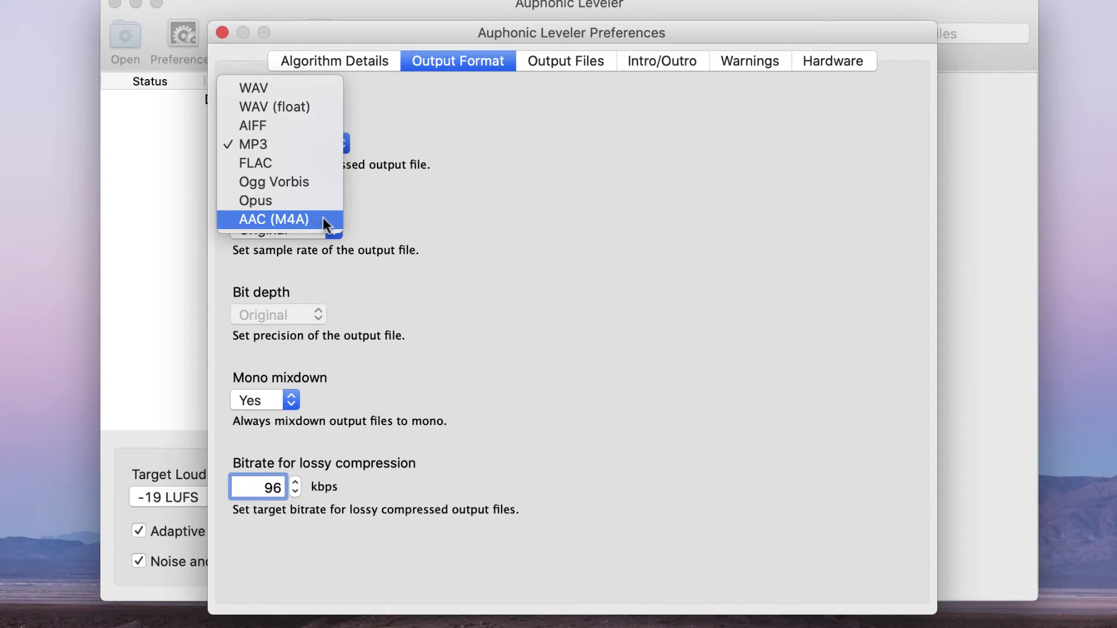
pyautogui.click(434, 169)
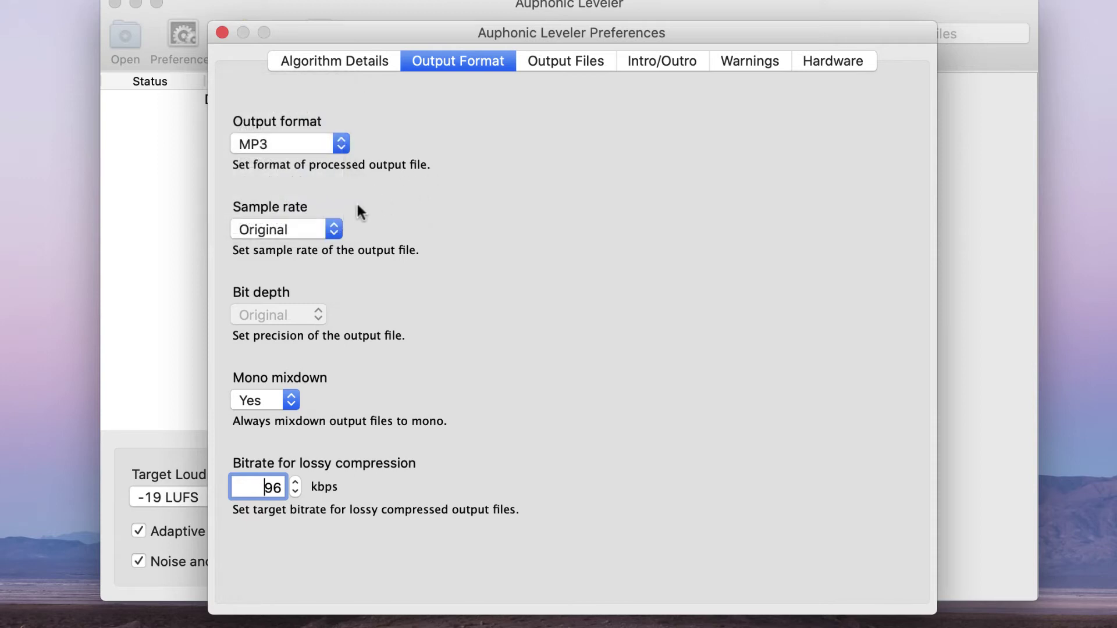
pyautogui.click(336, 229)
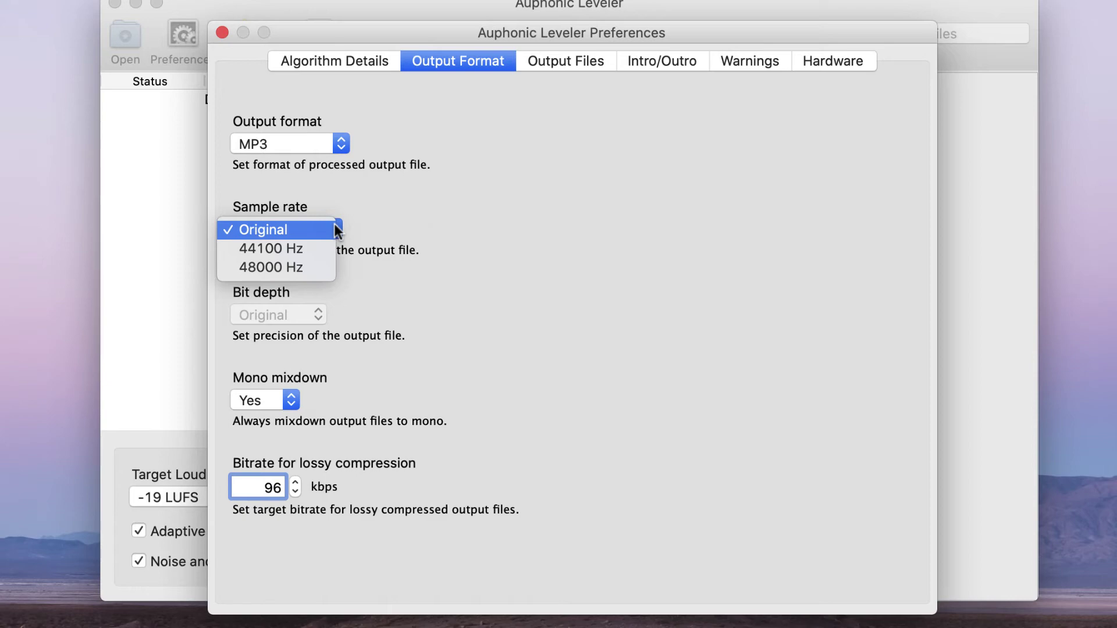
pyautogui.click(401, 226)
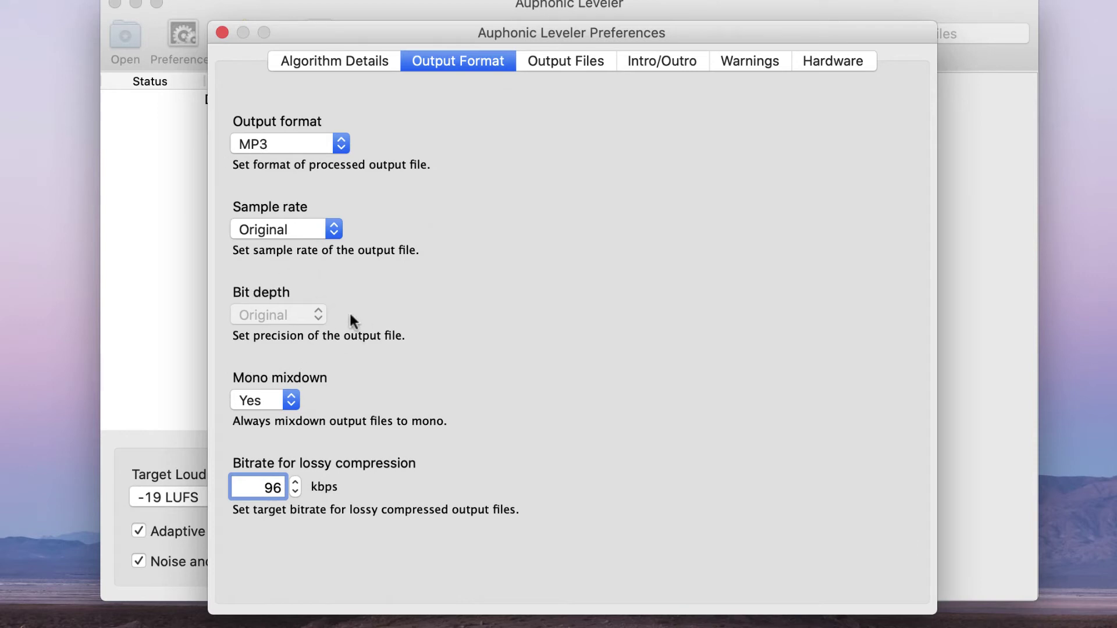
# - Switch the output format to WAV to view its bit depth choices, and return it to MP3
pyautogui.click(341, 145)
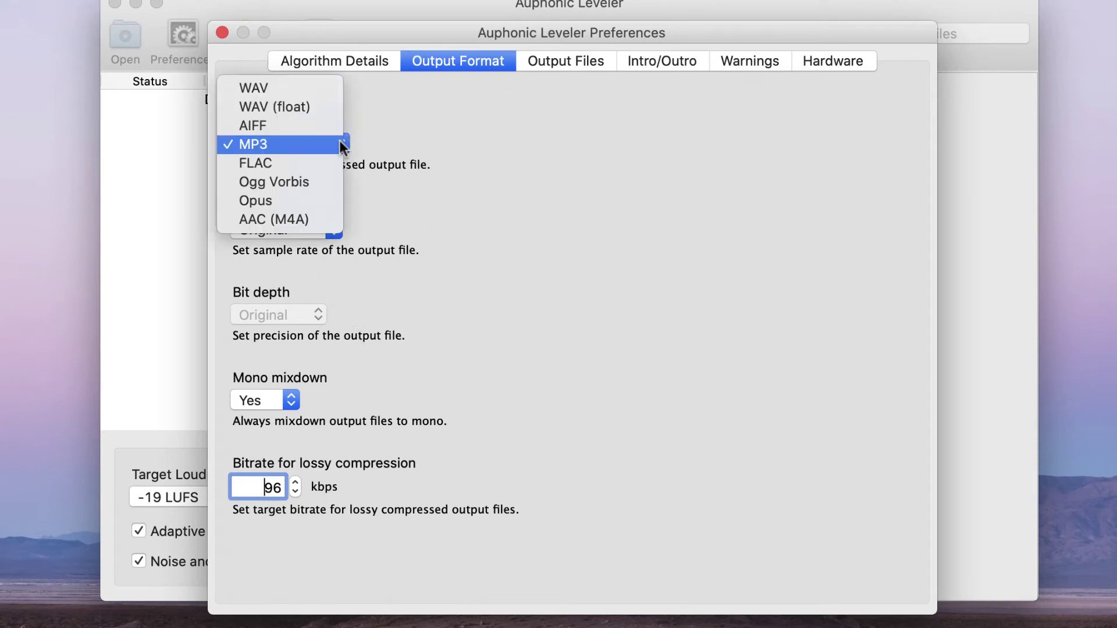
pyautogui.click(271, 89)
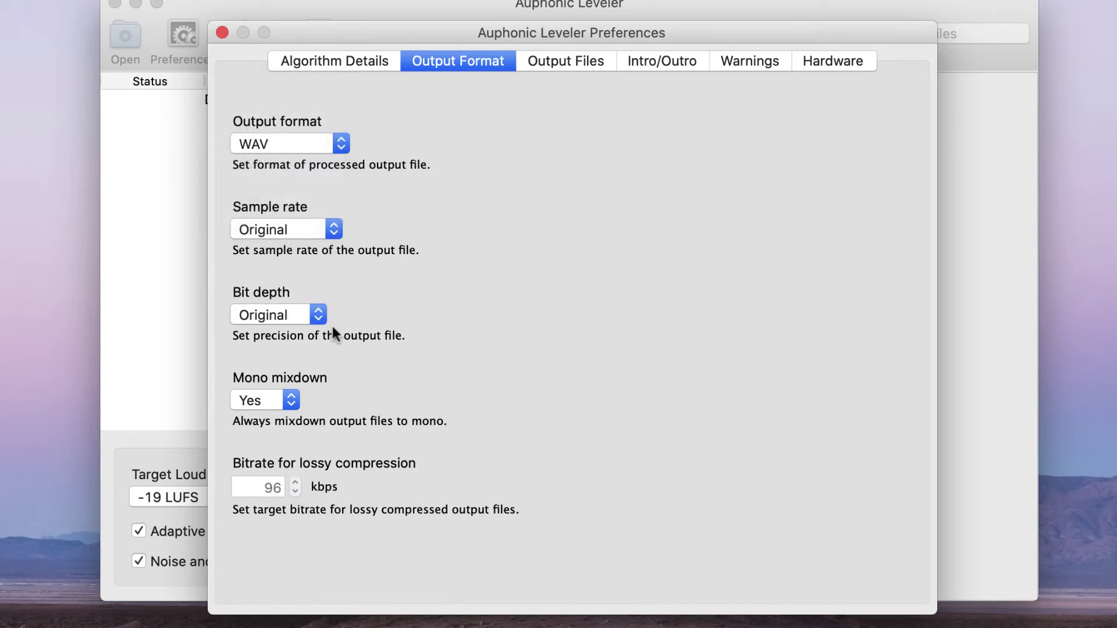
pyautogui.click(316, 313)
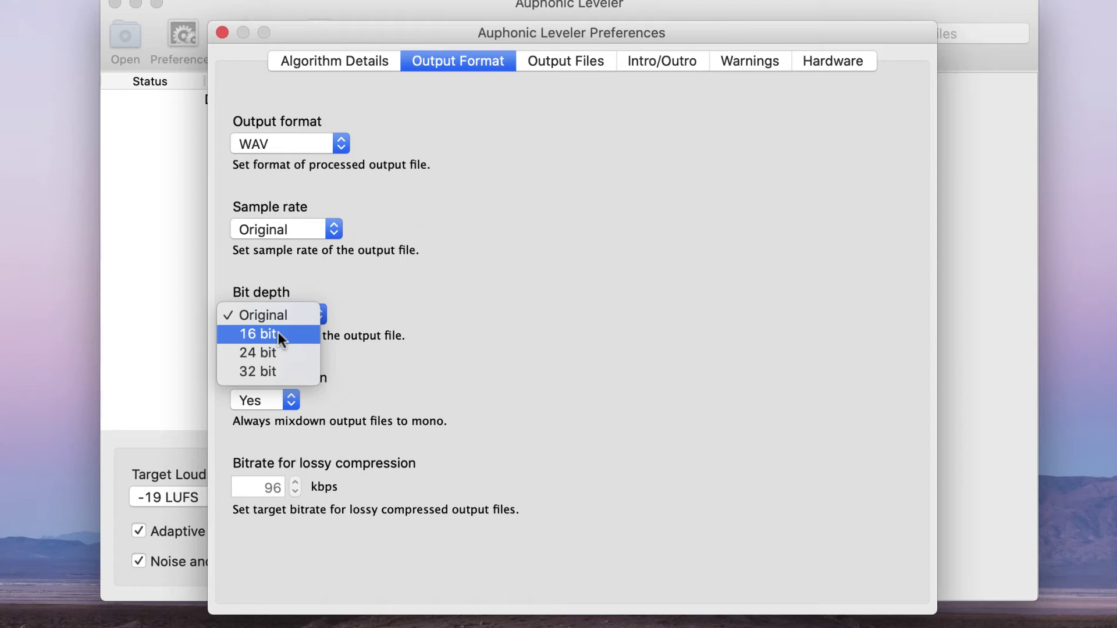
pyautogui.click(344, 144)
pyautogui.click(345, 143)
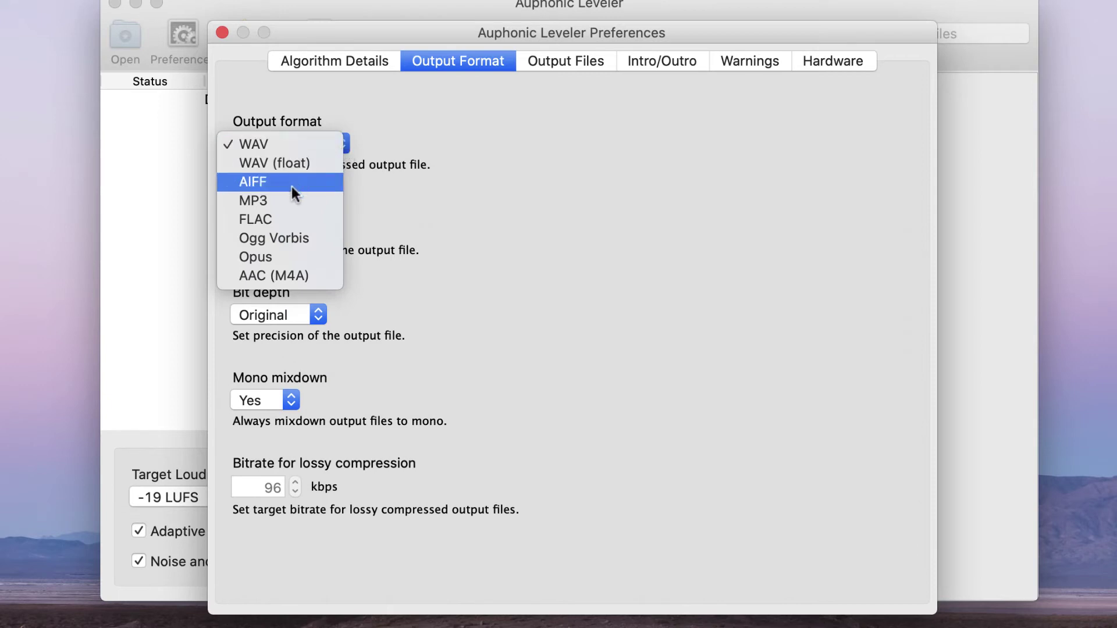
pyautogui.click(282, 198)
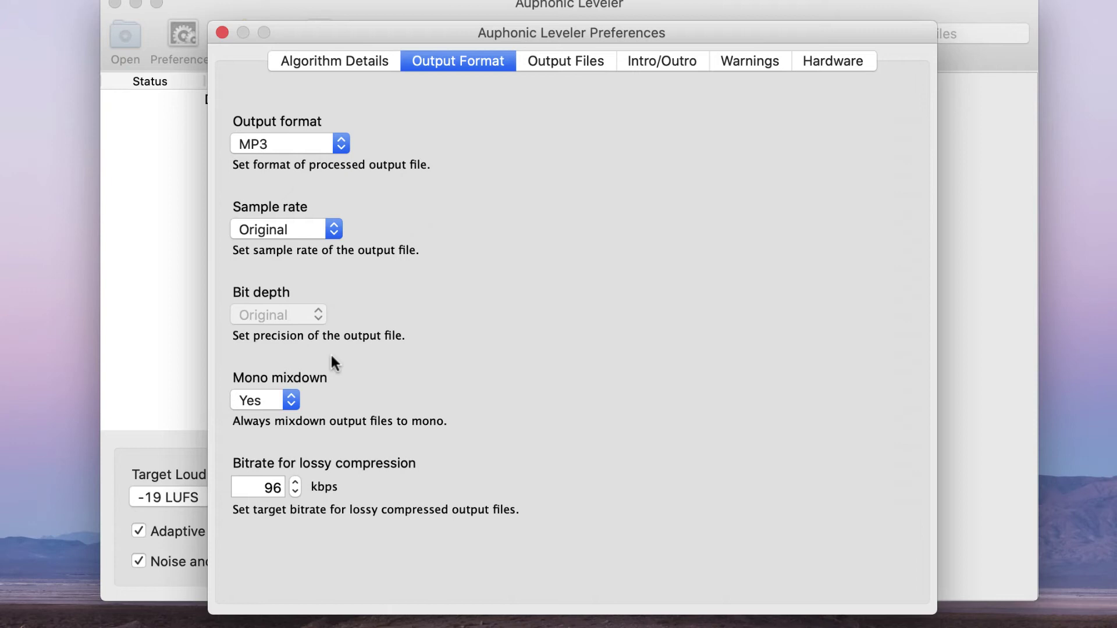
pyautogui.click(274, 487)
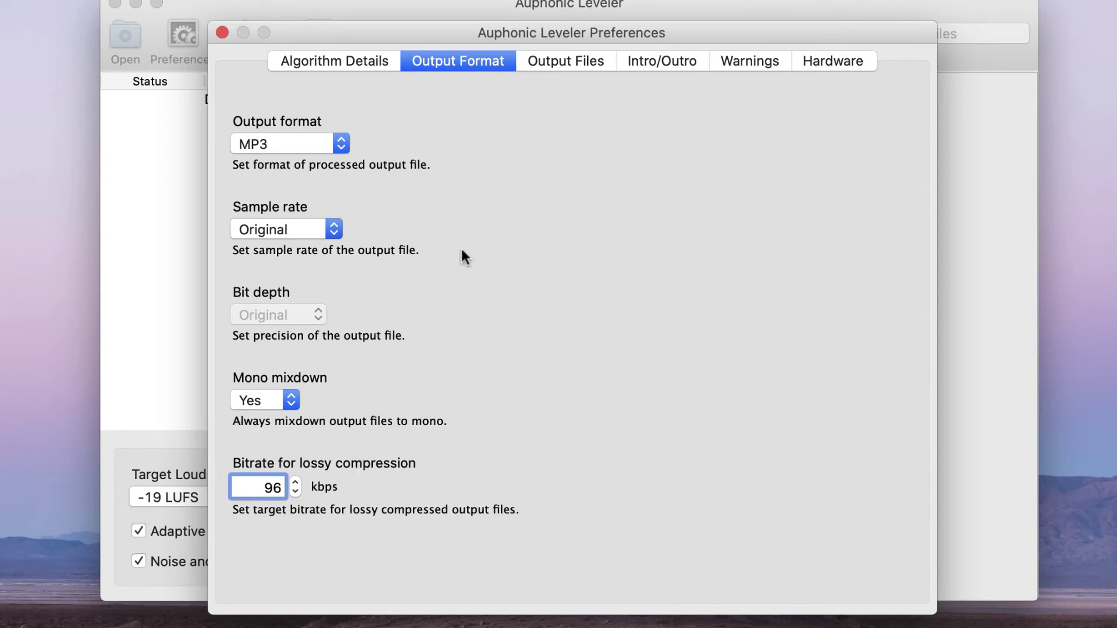
# - Review the output file settings, including the filename suffix, output folder and handling of existing files
pyautogui.click(578, 61)
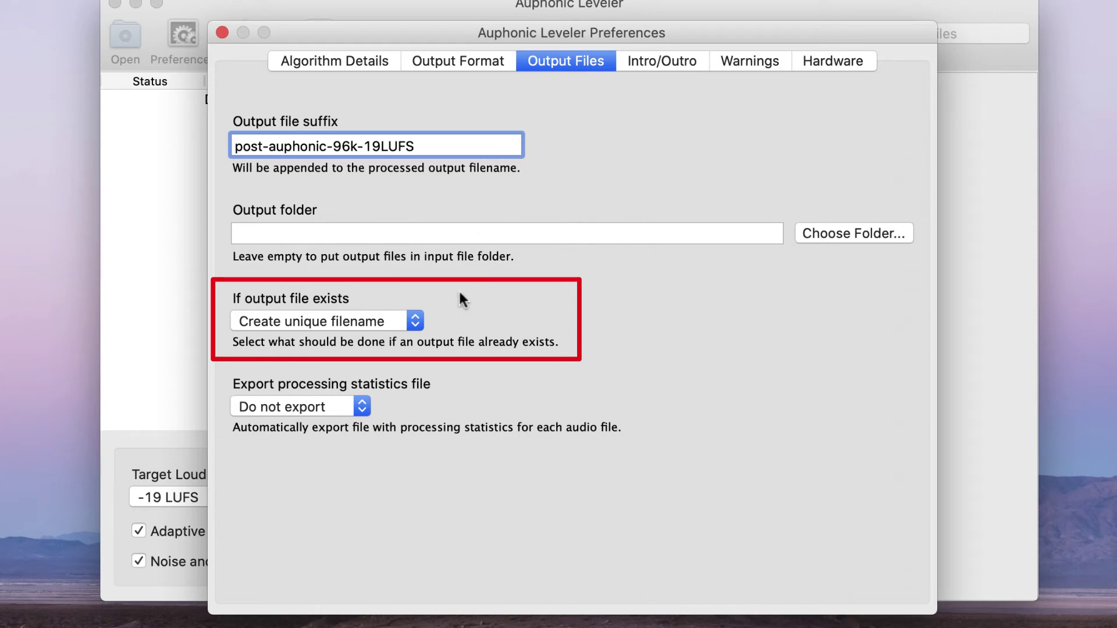
pyautogui.click(416, 321)
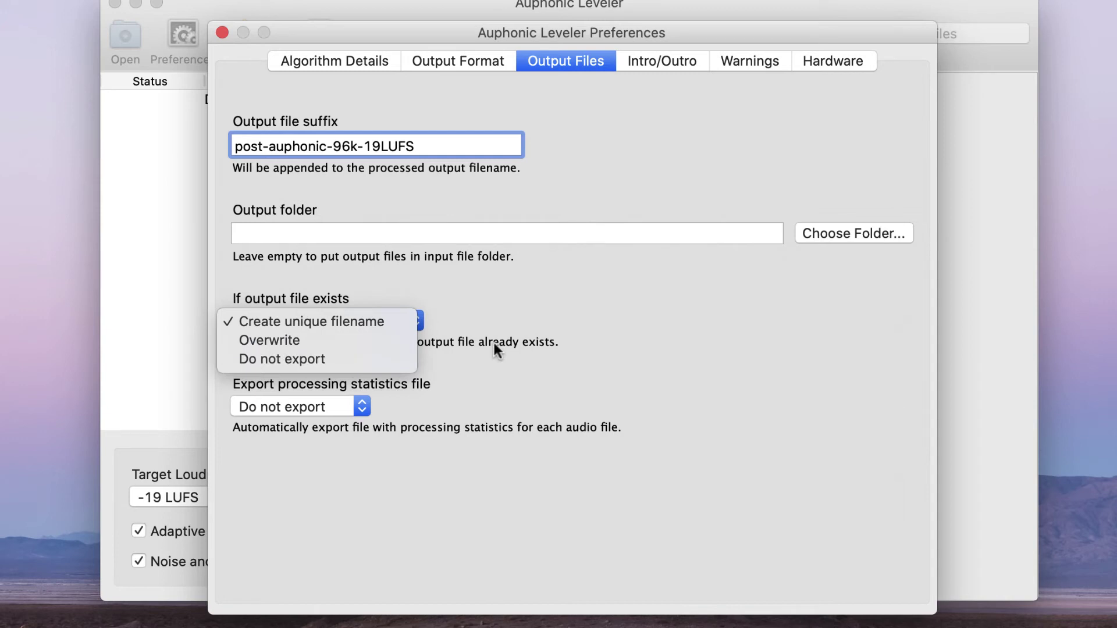
pyautogui.click(532, 298)
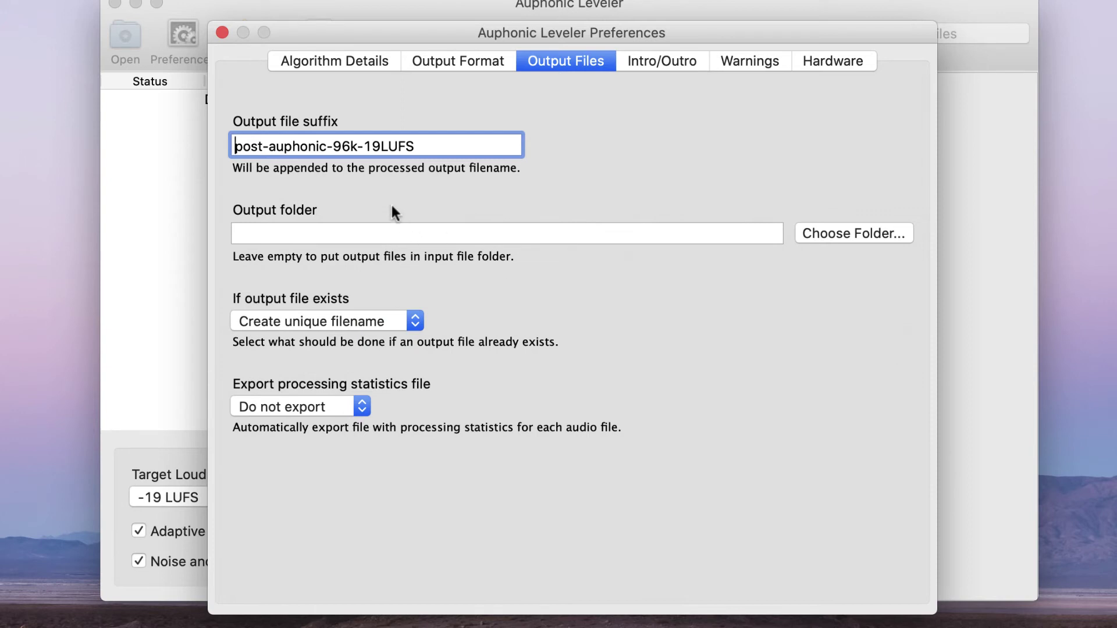
pyautogui.click(399, 235)
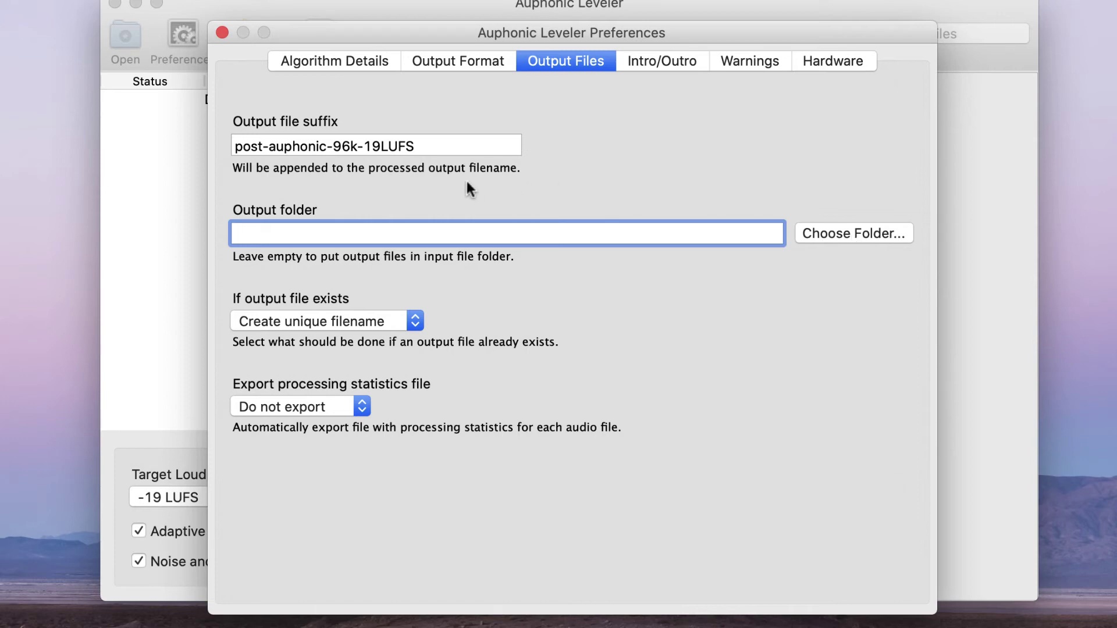
pyautogui.click(445, 147)
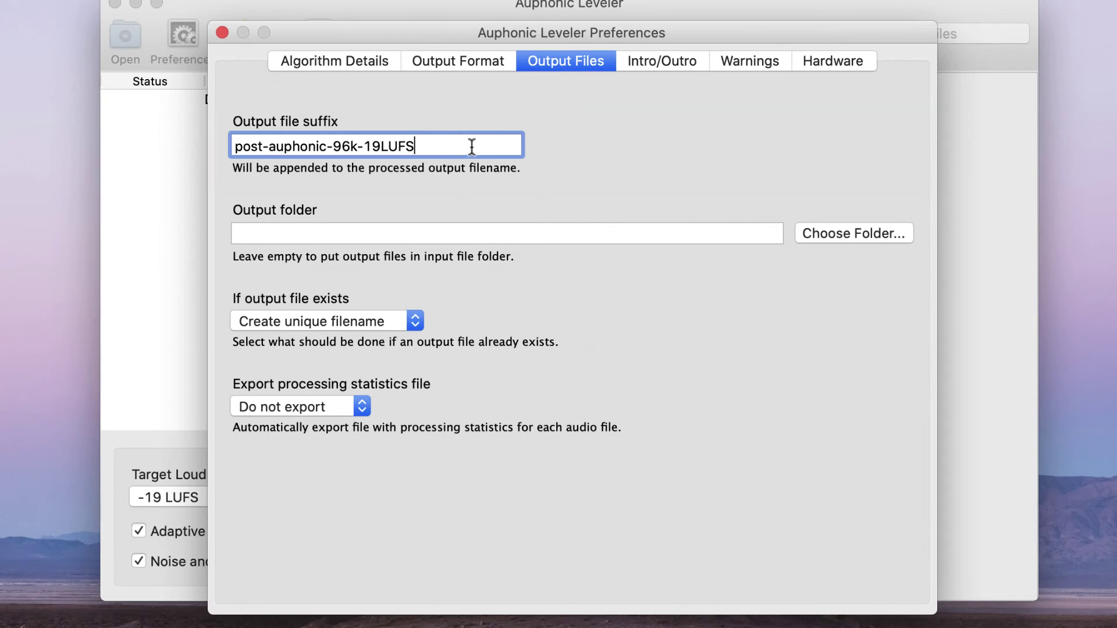
# - Review the intro/outro, warning threshold and hardware preferences, and close the preferences
pyautogui.click(664, 61)
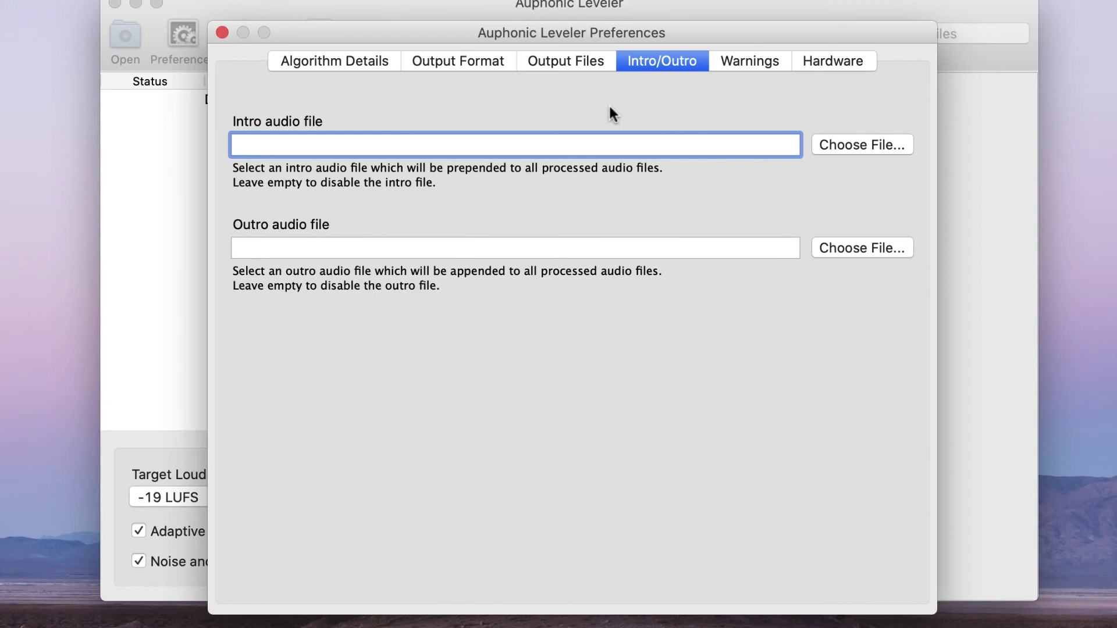
pyautogui.click(748, 61)
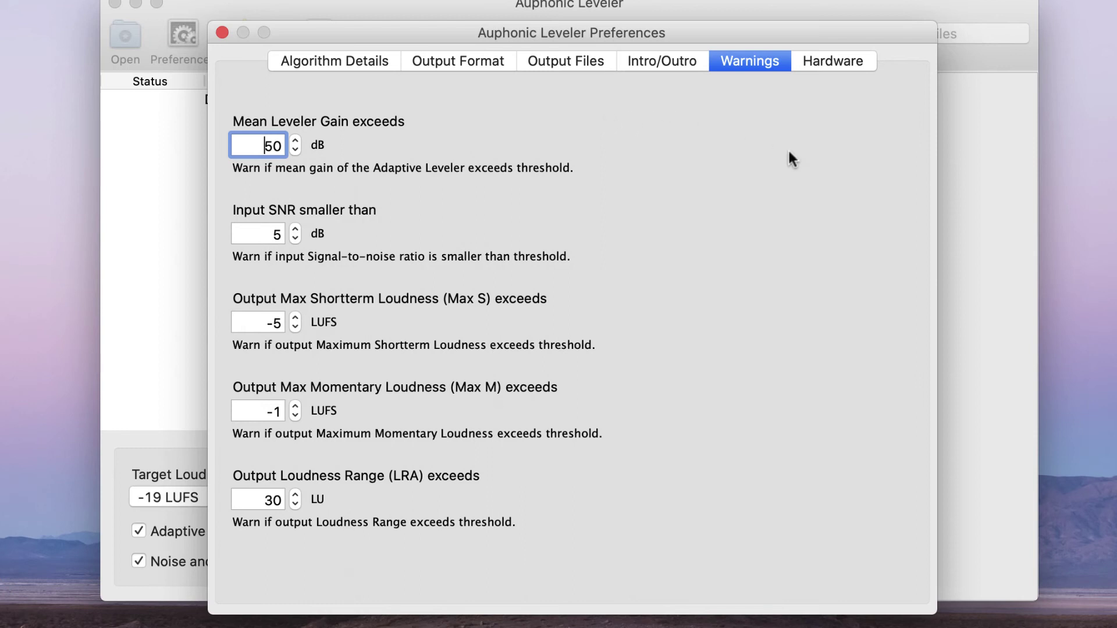
pyautogui.click(832, 64)
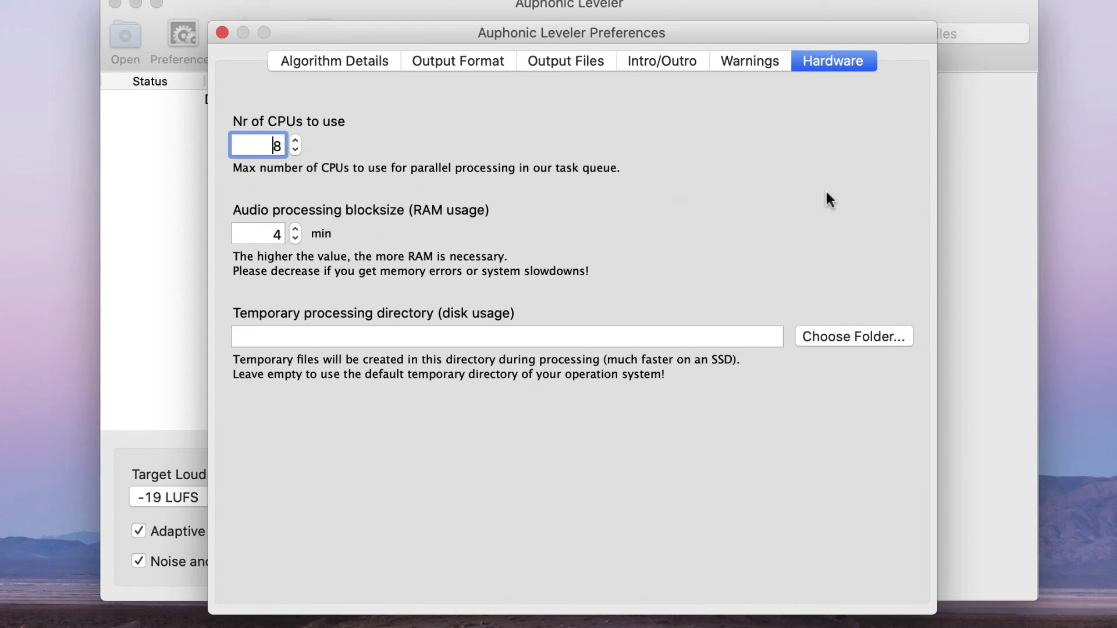
pyautogui.click(220, 31)
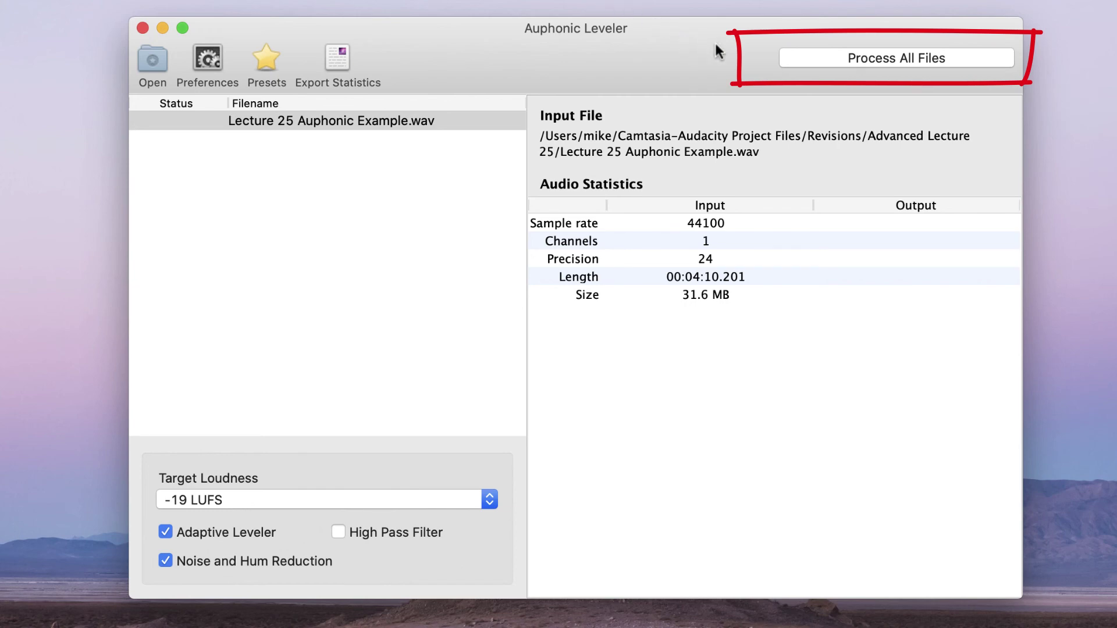
# - Process Lecture 25 Auphonic Example.wav and examine its full input and output audio statistics
pyautogui.click(904, 56)
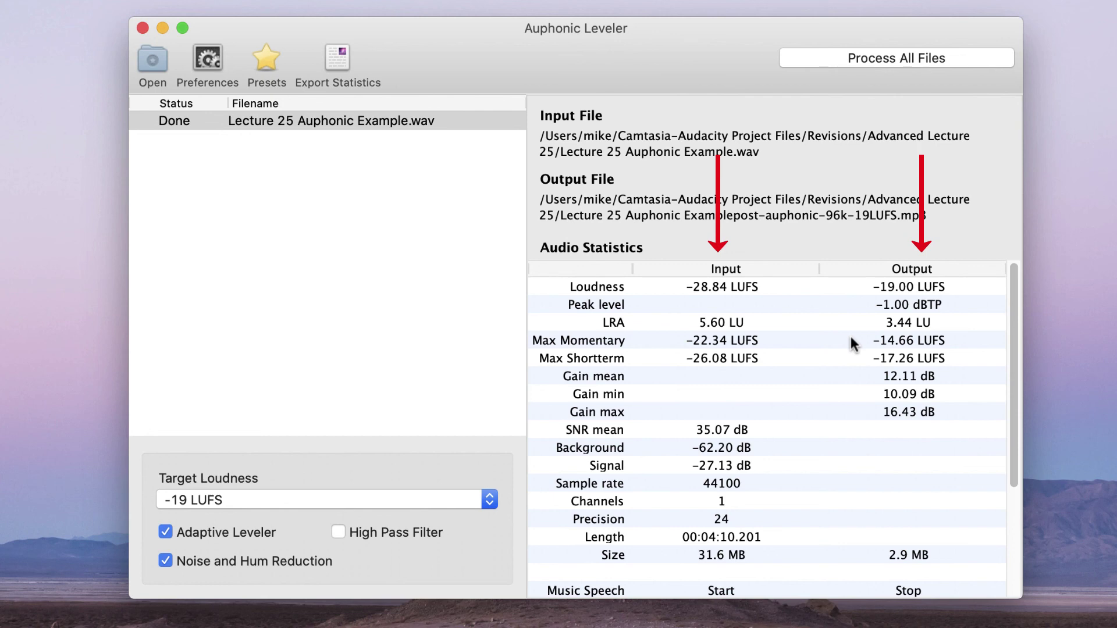
pyautogui.scroll(-5, 850, 337)
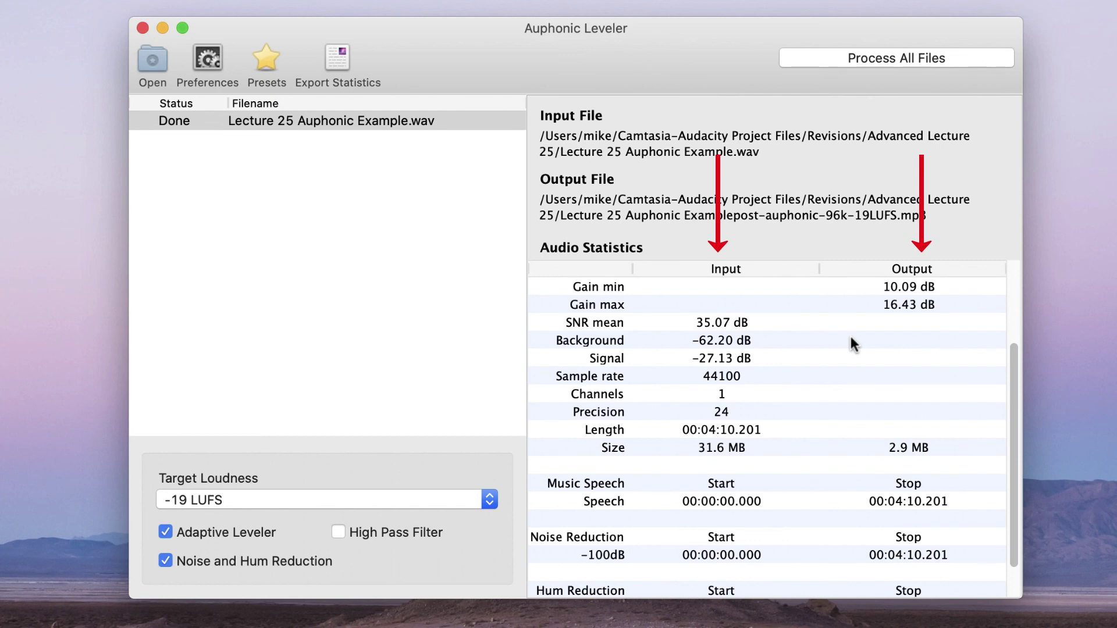
pyautogui.scroll(-2, 851, 343)
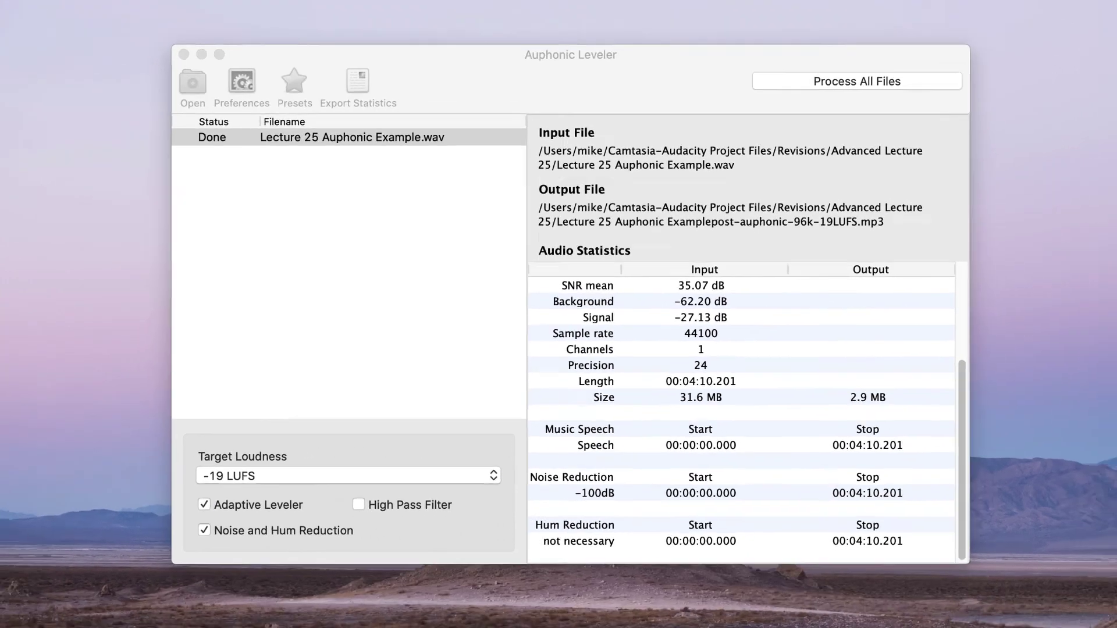
# - Switch to the Audacity project containing the Pre-Auphonic and Post-Auphonic-96k tracks
pyautogui.click(346, 613)
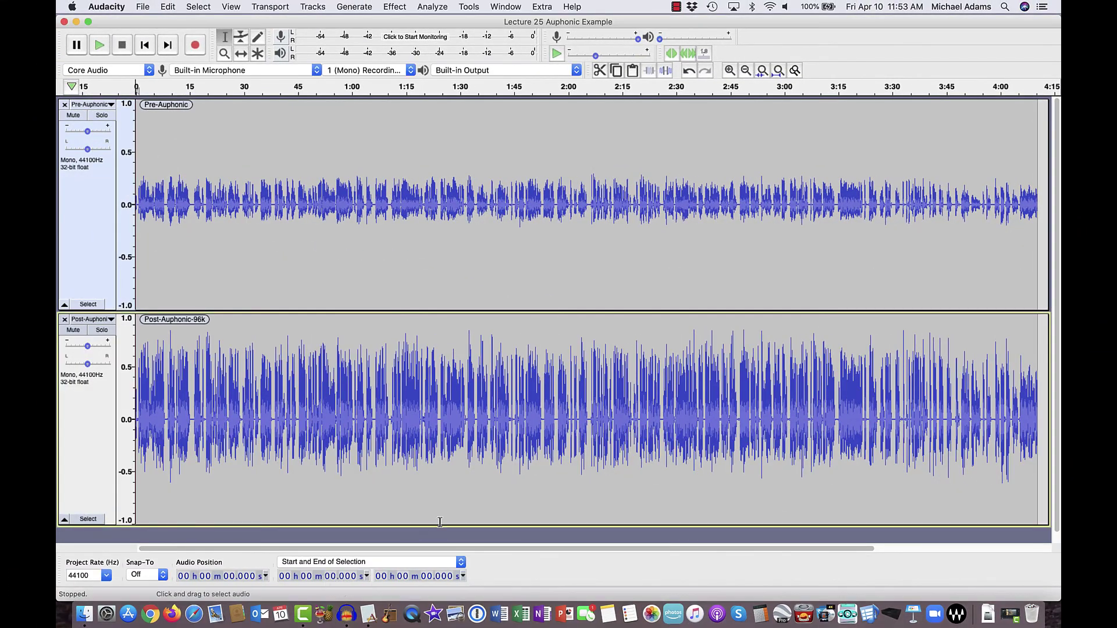